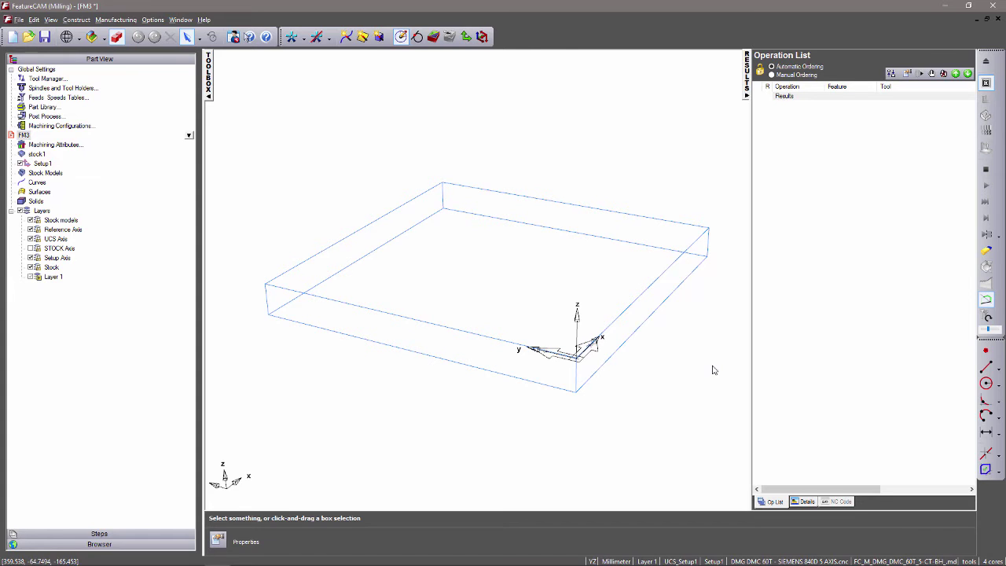
Follow the A360 link from the help options and open the Job #565 project.
left_click(205, 20)
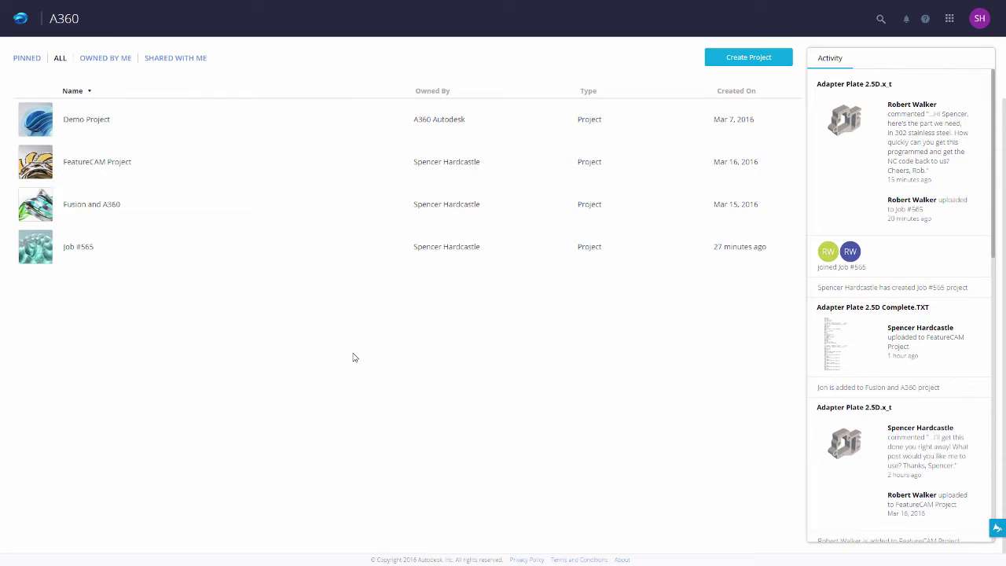
left_click(153, 258)
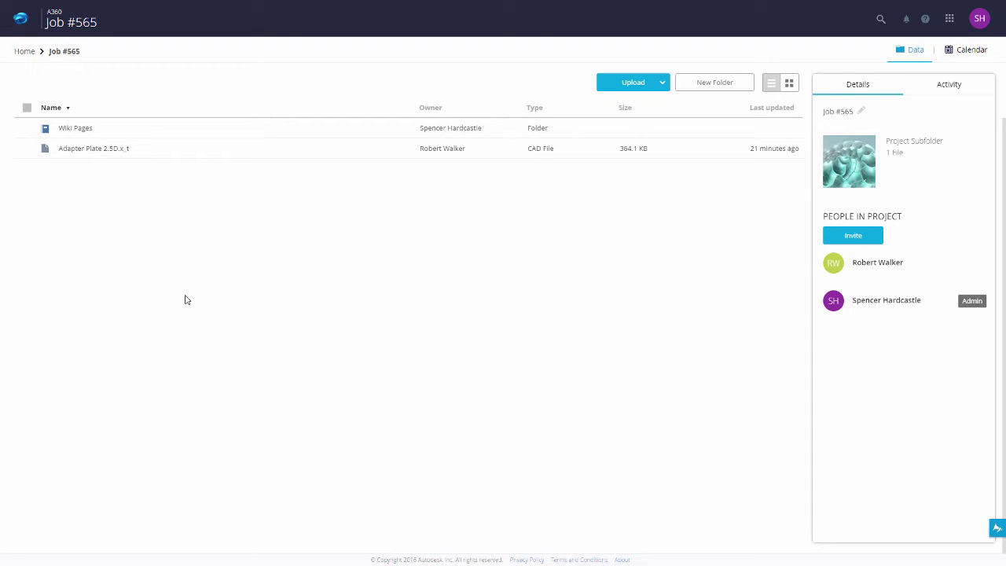
Open Adapter Plate 2.5D.x_t (version 1) in the A360 3D viewer.
left_click(167, 157)
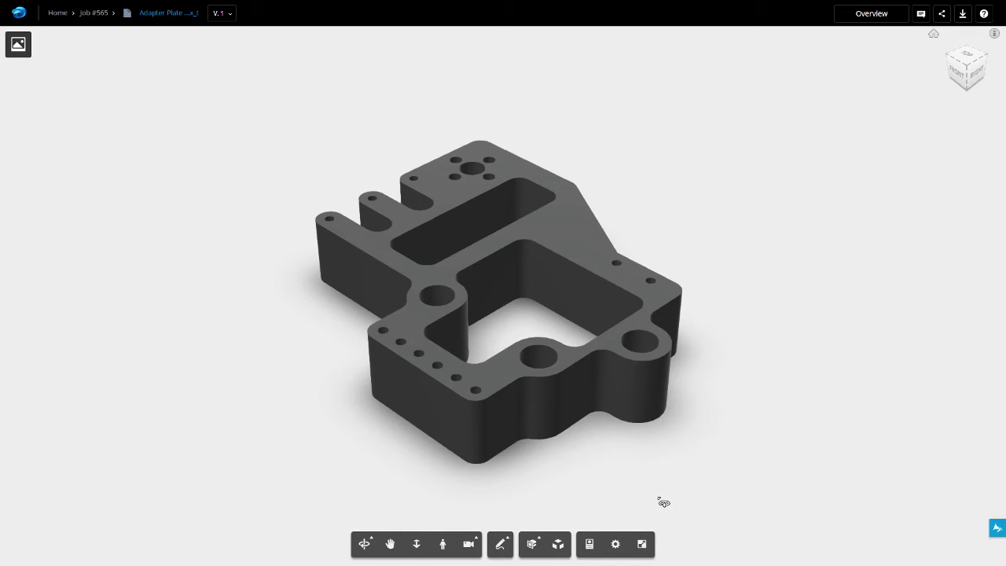
Show the file's Overview page with the client's request for 302 stainless steel.
left_click(855, 23)
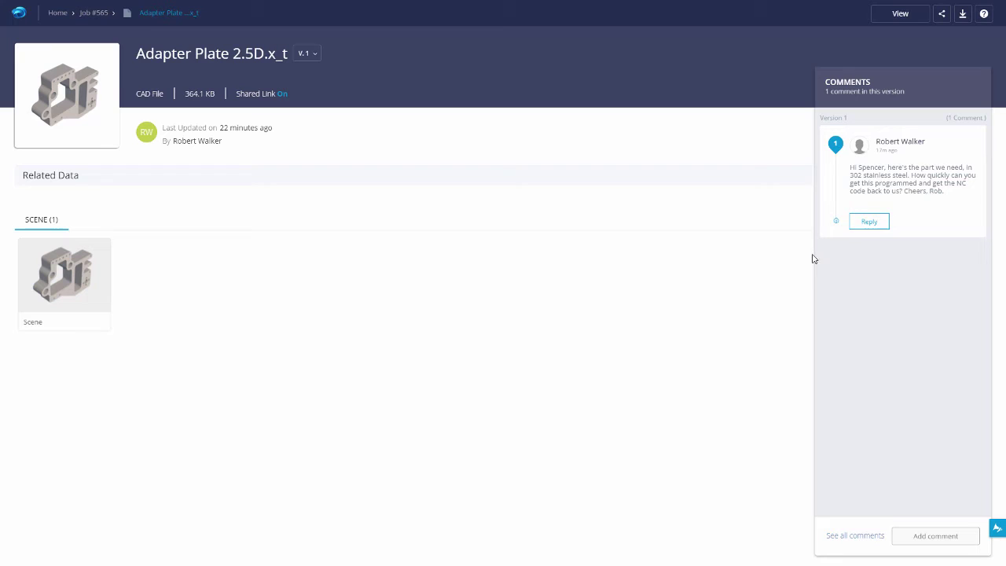
Post a reply promising quick work and asking which post to use, then download the plate model.
left_click(867, 224)
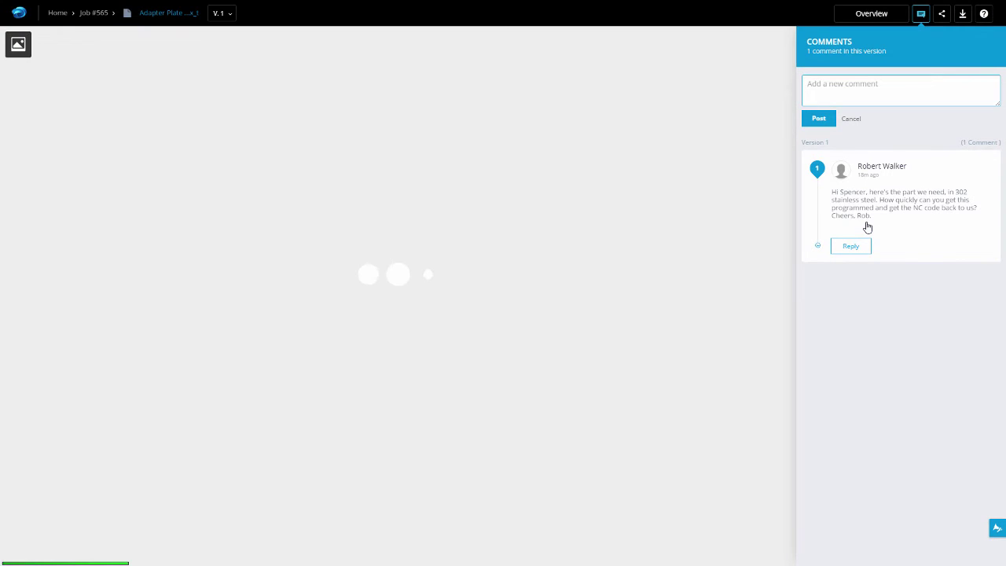
type("I'll get this done righ")
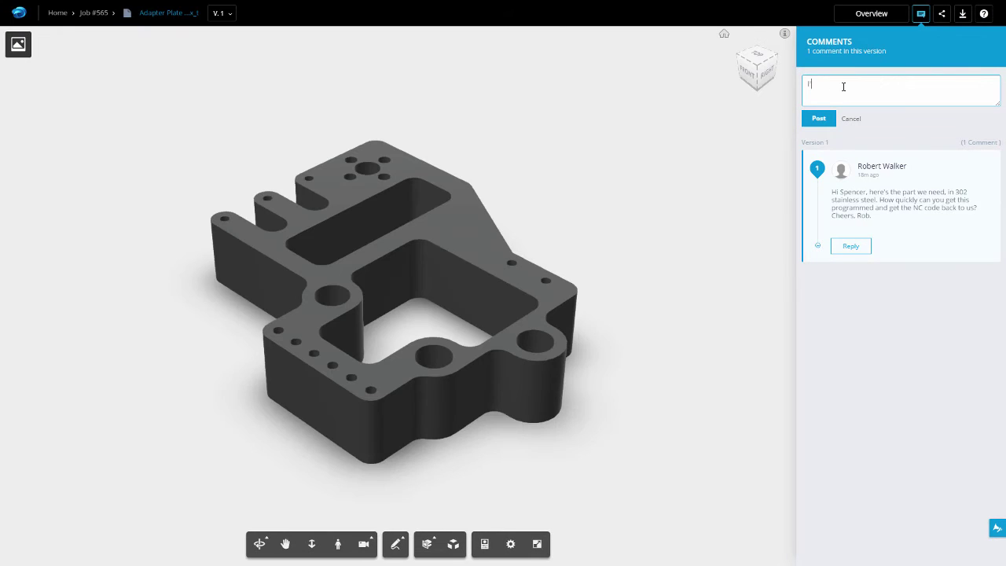
type("t away! What post would you like me to use? Thanks.")
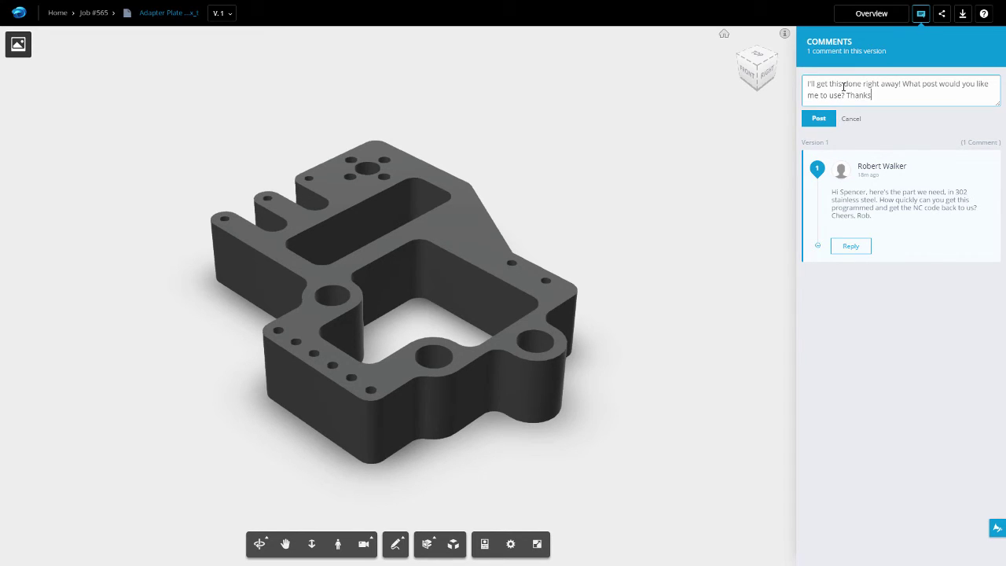
type(" Spencer")
left_click(821, 125)
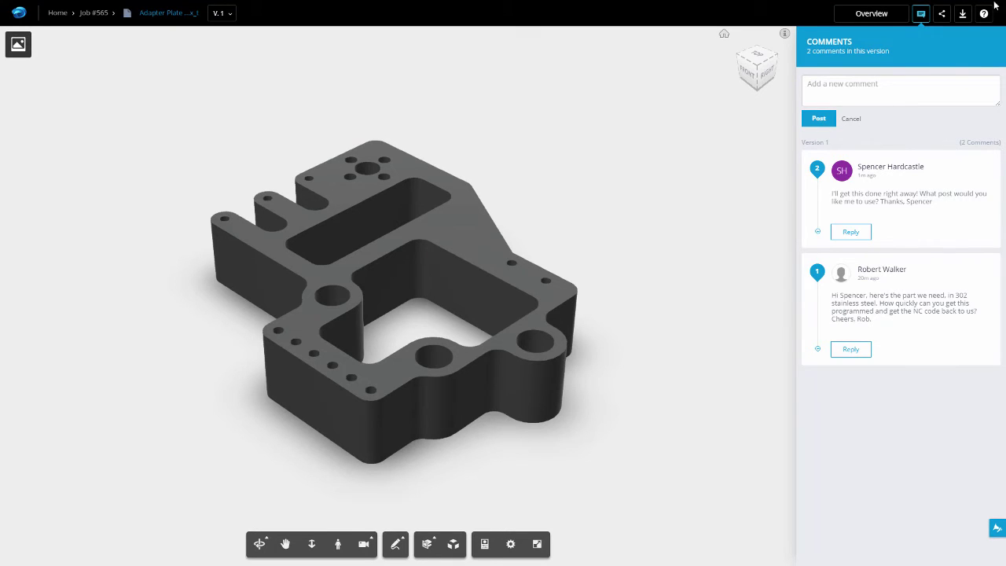
left_click(963, 15)
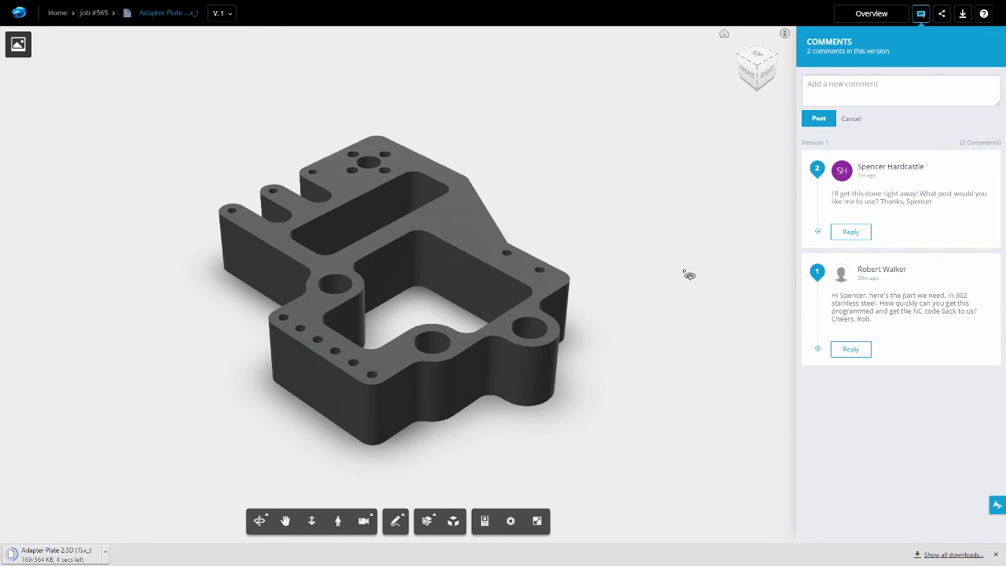
key("alt+Tab")
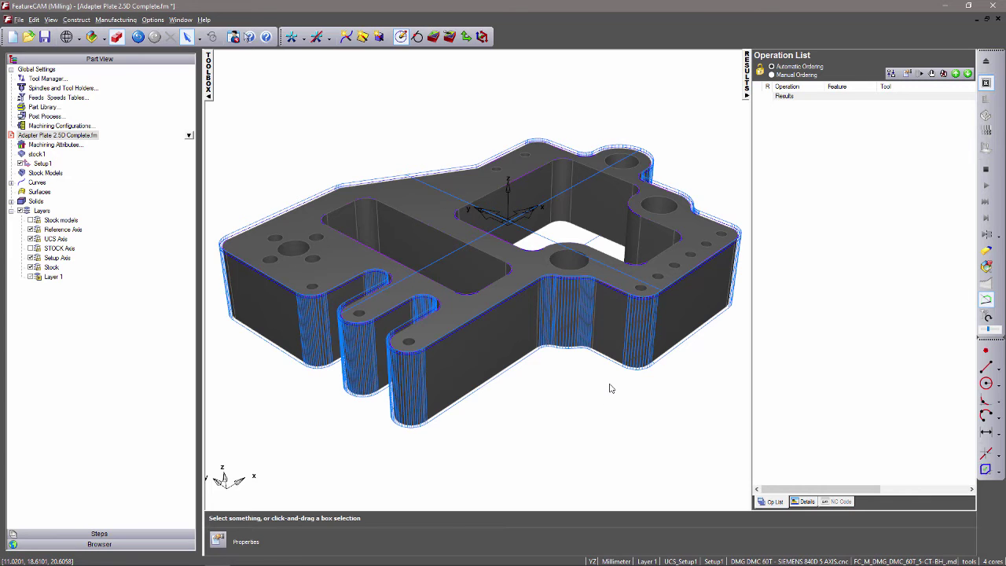
Change the stock1 material from aluminium to STAINLESS-302.
double_click(37, 155)
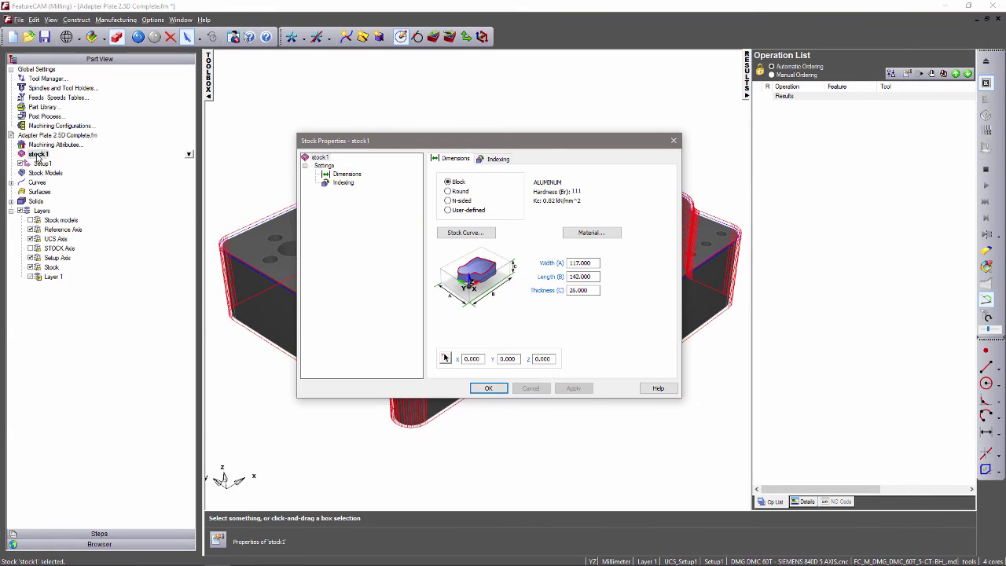
left_click(591, 233)
left_click(568, 236)
scroll(532, 305, "down", 4)
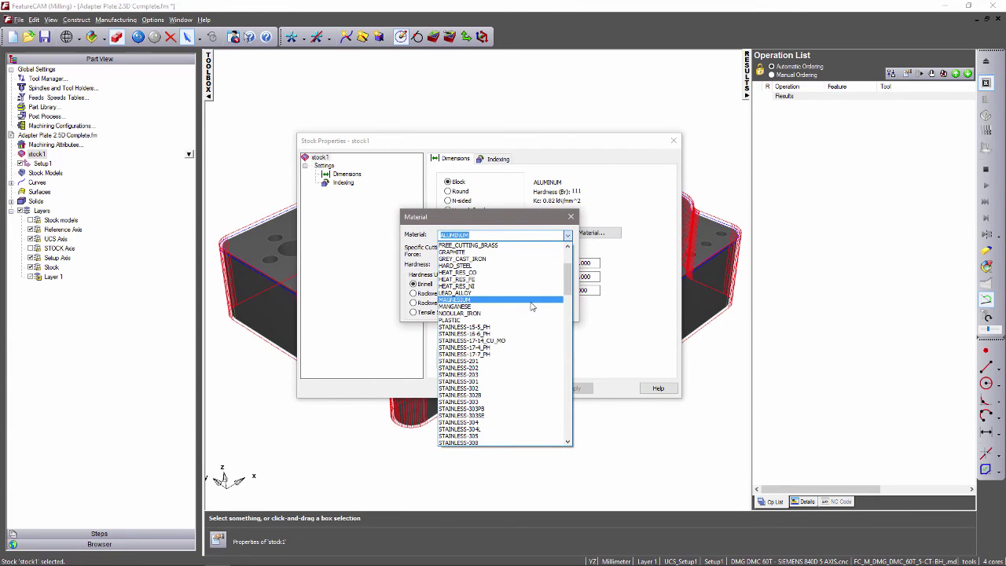
left_click(503, 388)
left_click(546, 257)
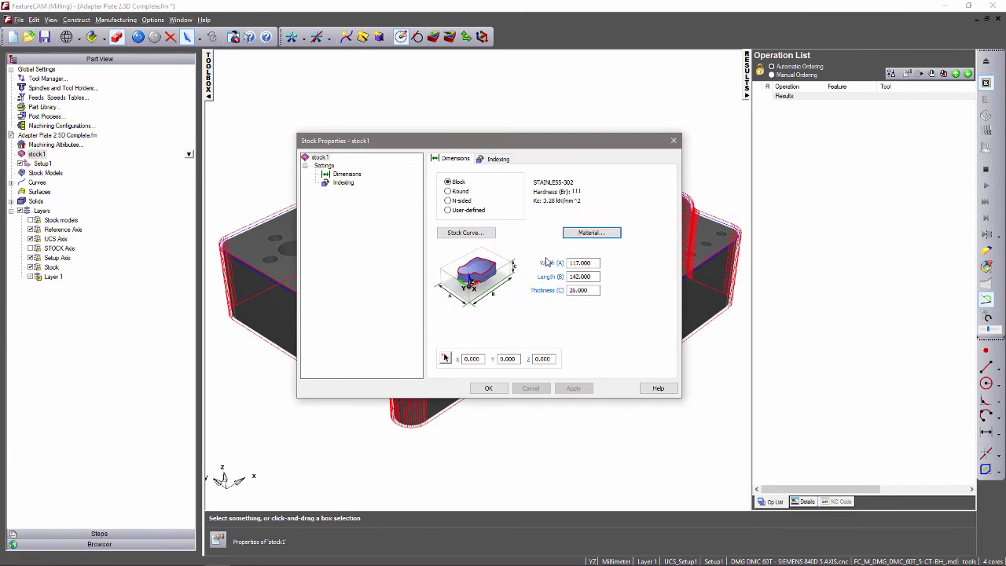
left_click(489, 388)
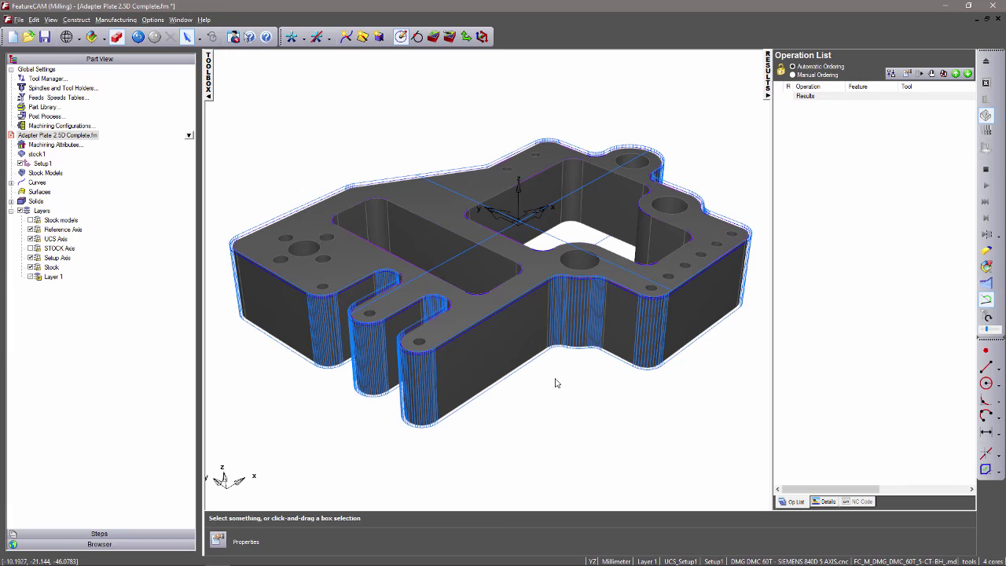
Run Automatic Feature Recognition on the solid in Setup1 to create spotdrill, drill, rough and finish operations.
left_click(448, 37)
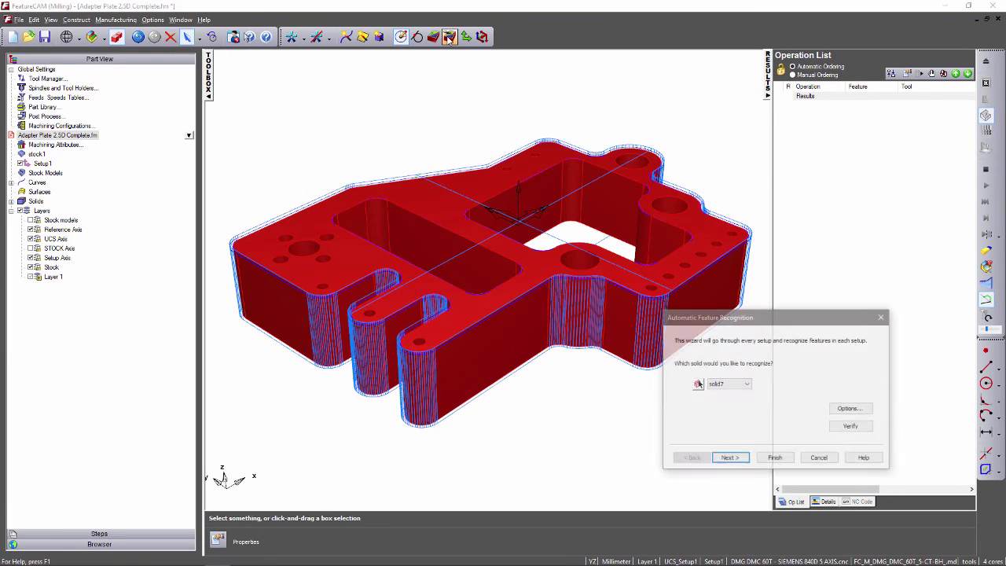
left_click(731, 458)
left_click(738, 460)
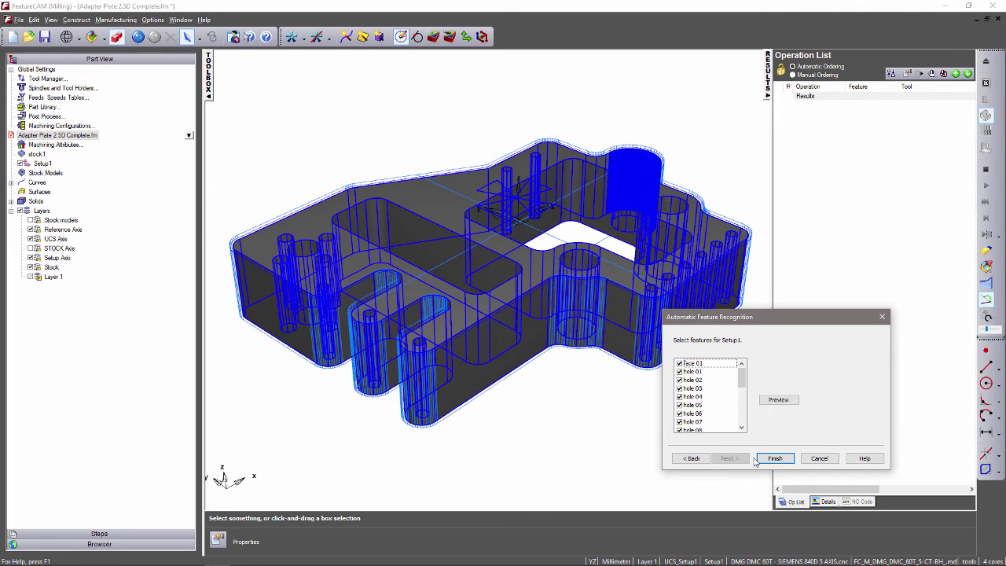
left_click(775, 459)
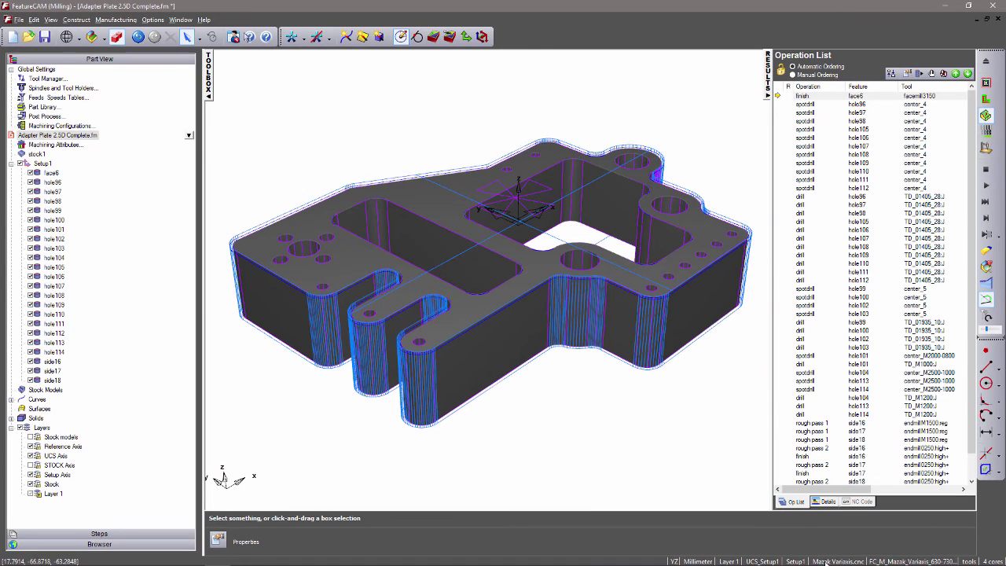
Switch the post processor to DMG DMC 60T - SIEMENS 840D 5 AXIS.cnc.
double_click(816, 561)
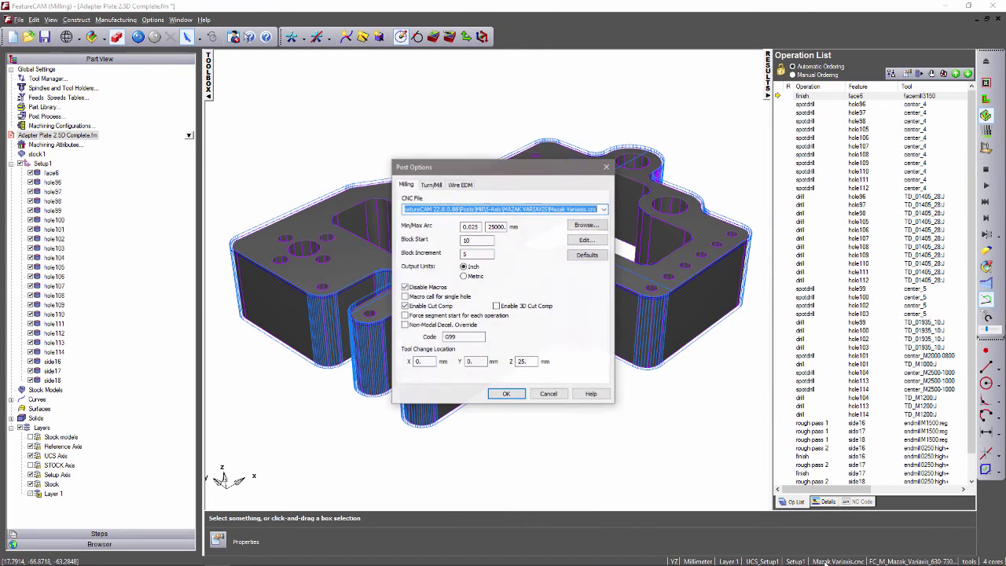
left_click(604, 211)
left_click(605, 224)
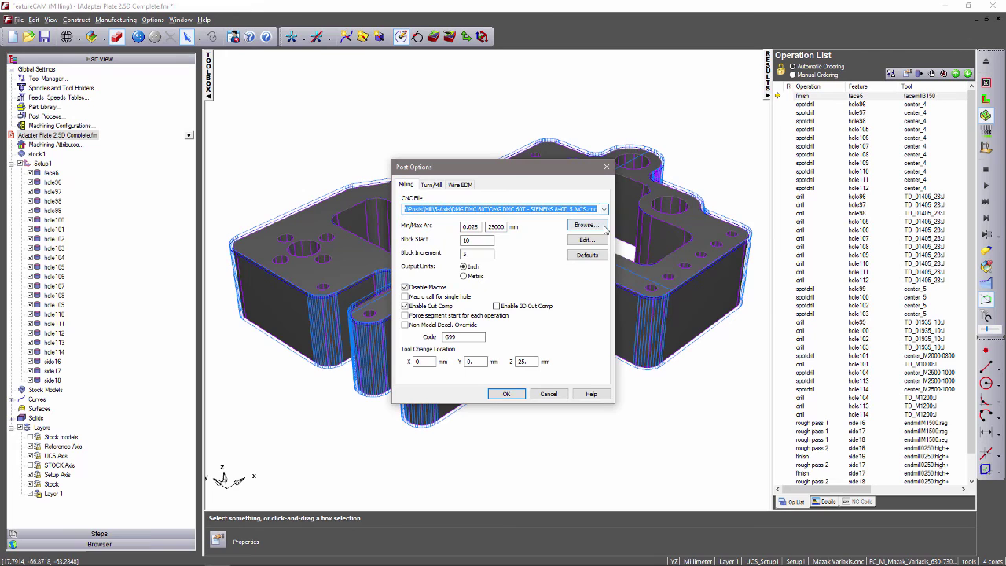
left_click(513, 397)
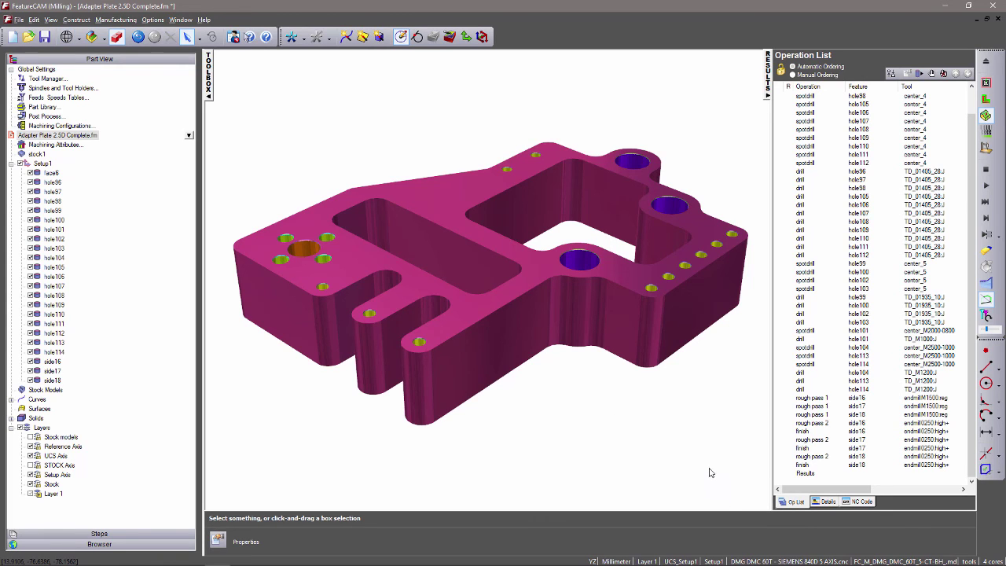
Save the generated NC code to the desktop as Adapter Plate 2.5D Complete.mpf.
left_click(863, 502)
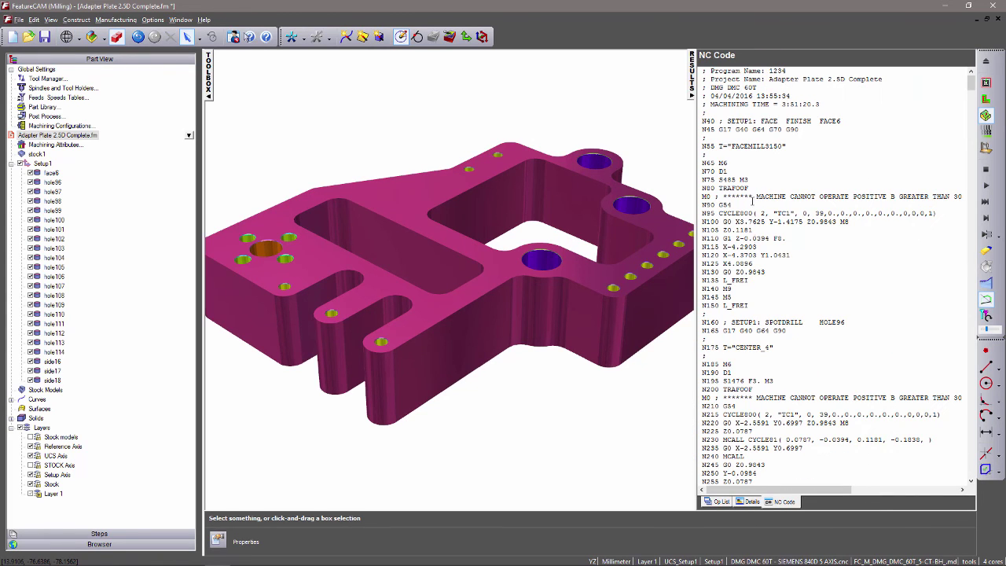
left_click(18, 19)
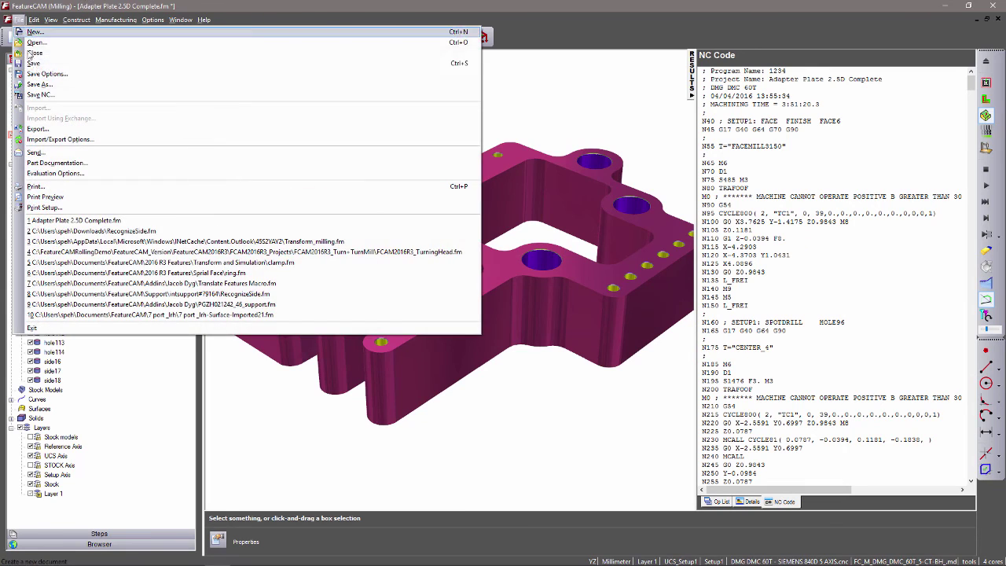
left_click(39, 95)
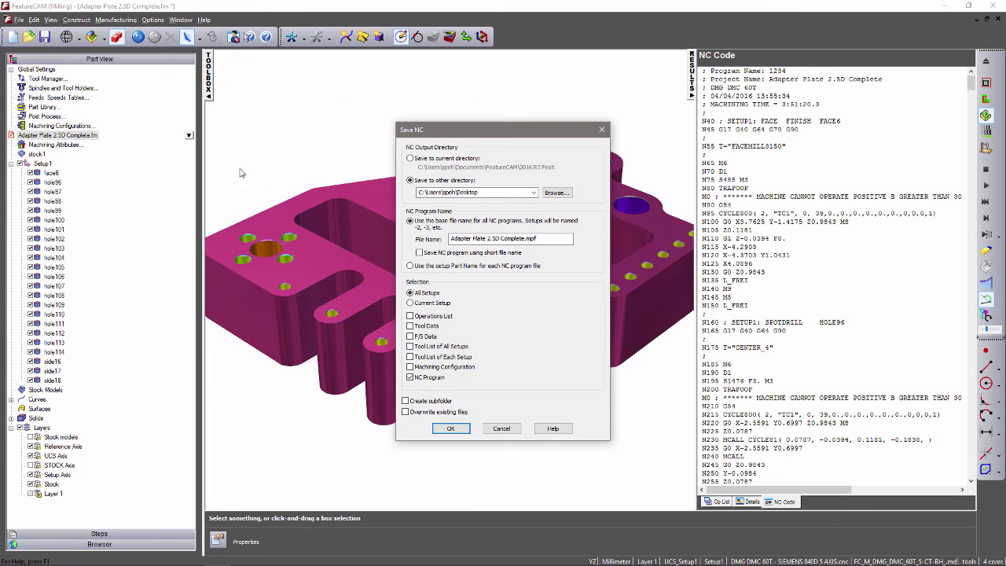
left_click(453, 430)
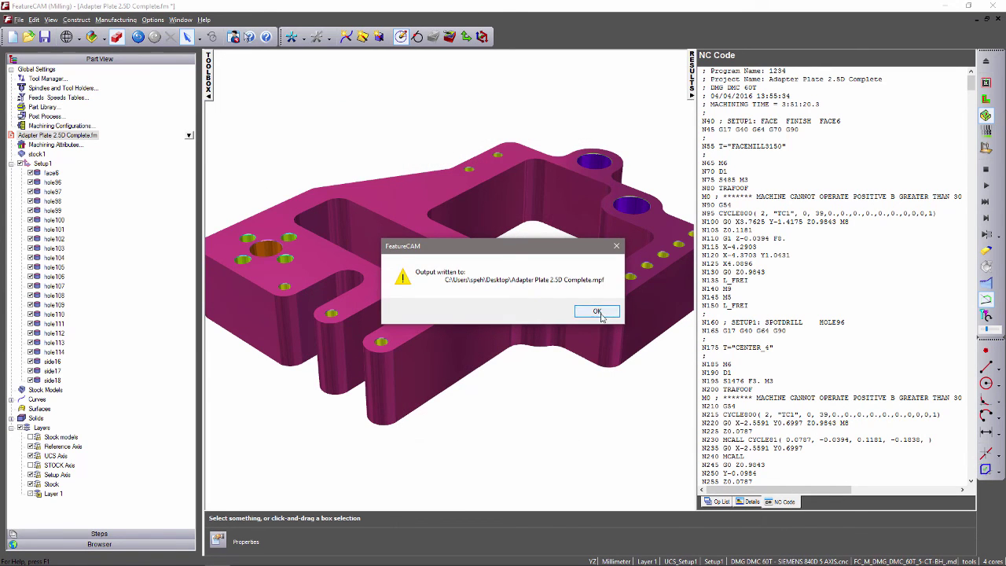
left_click(599, 312)
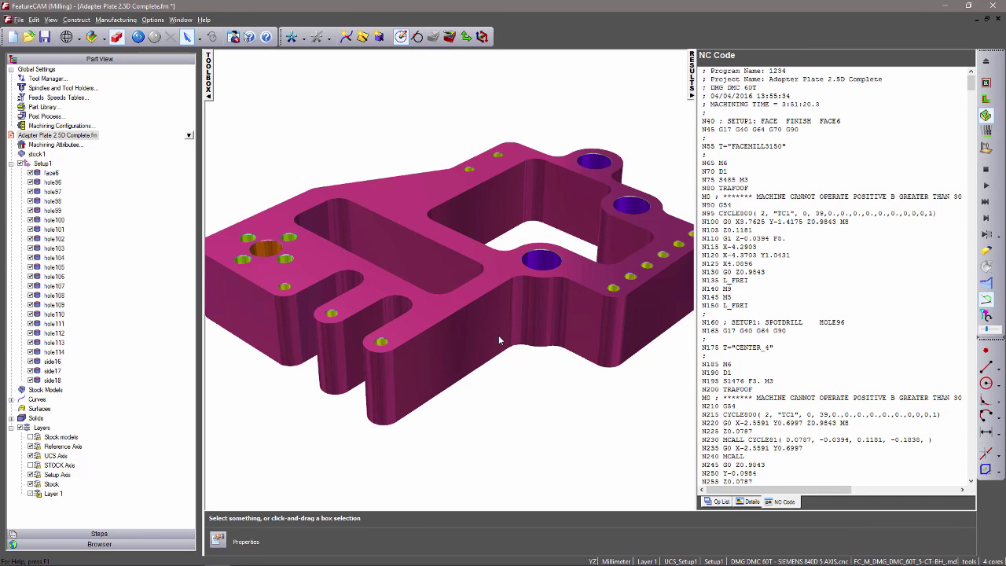
Upload Adapter Plate 2.5D Complete.TXT from the Desktop into the Job #565 project.
key("alt+Tab")
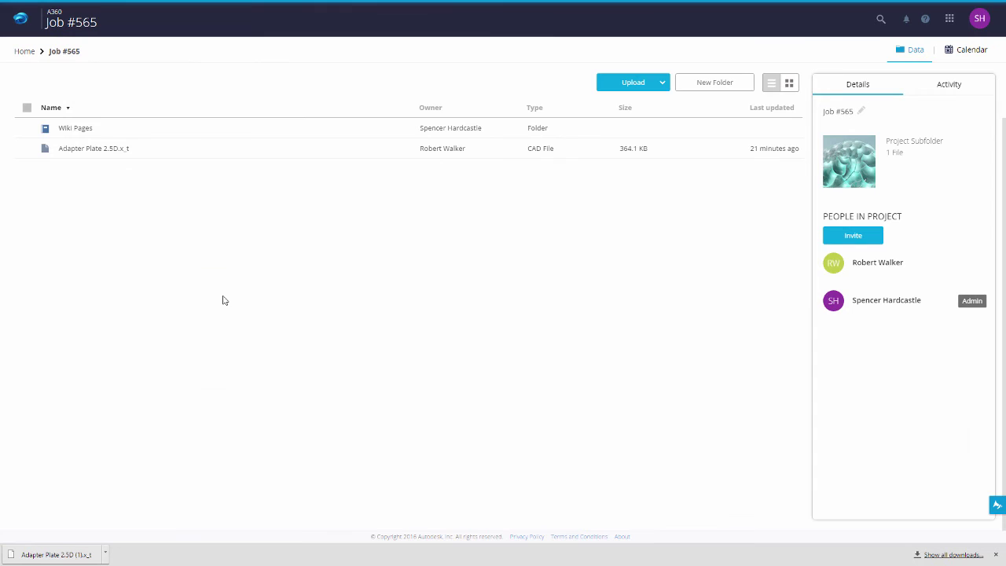
left_click(664, 84)
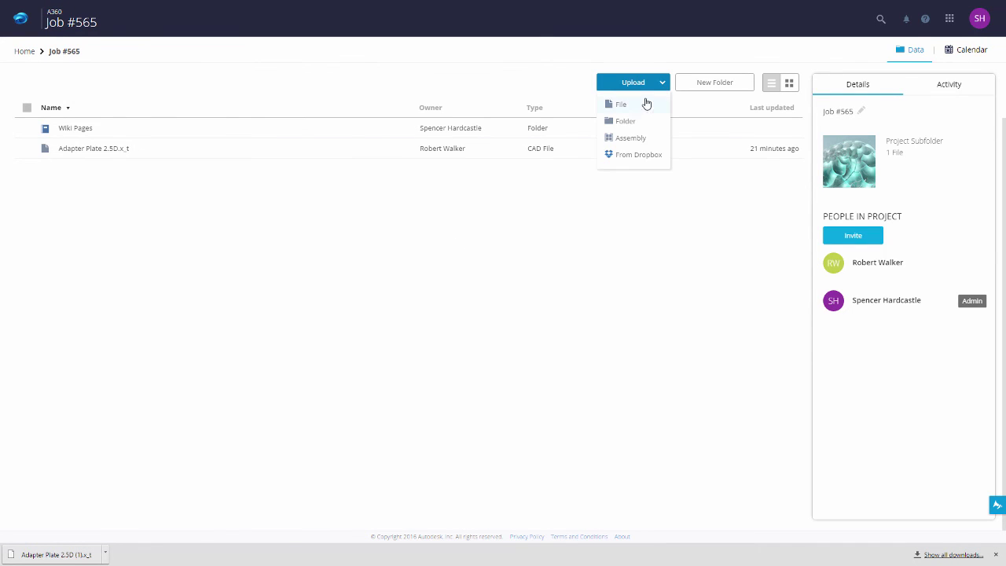
left_click(639, 105)
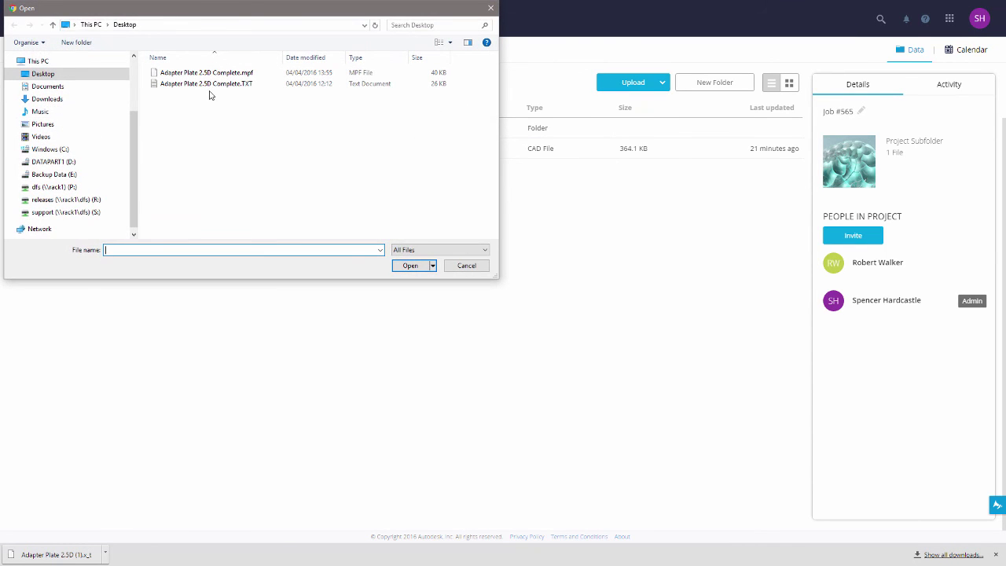
double_click(213, 85)
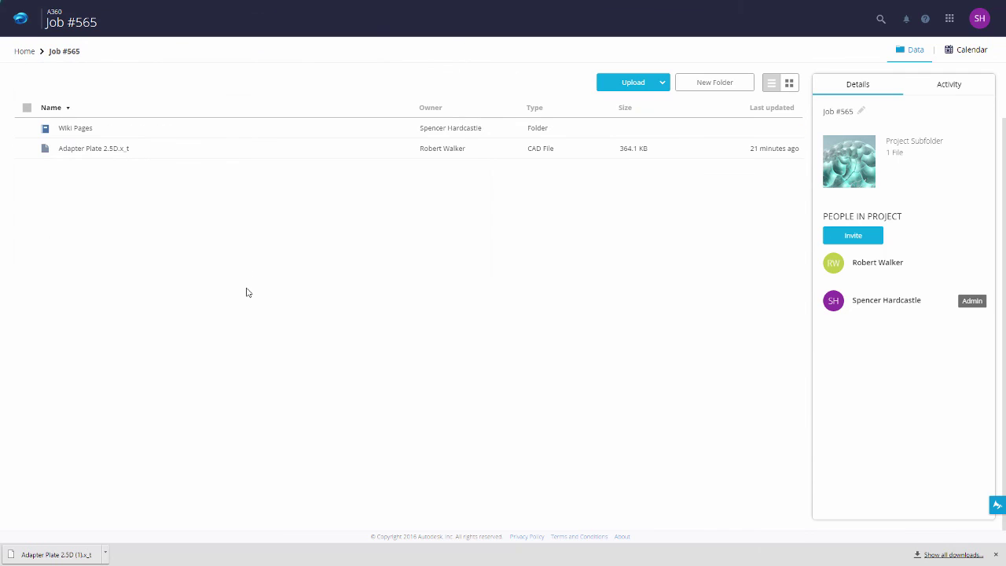